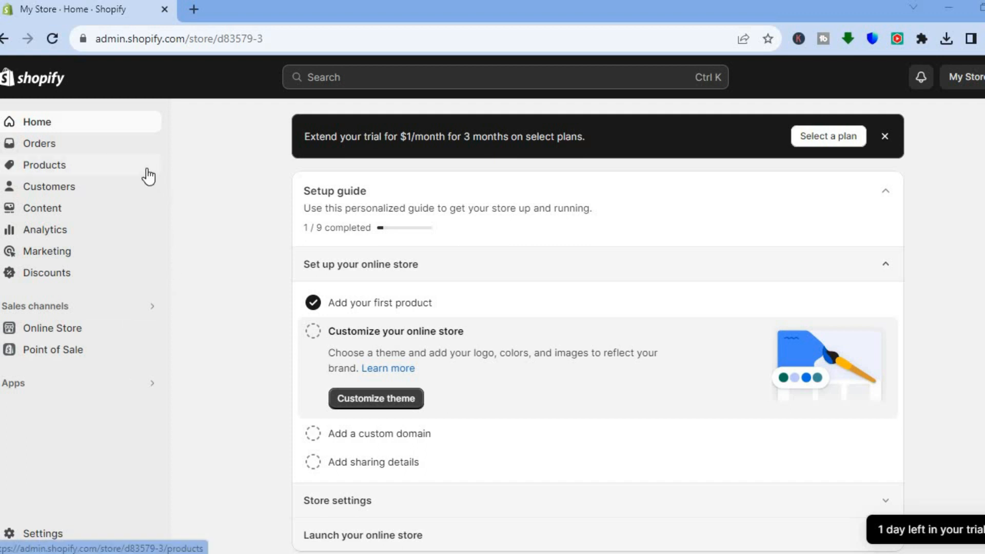
# Create and save a product collection titled Colours with the manual collection type
pyautogui.click(58, 166)
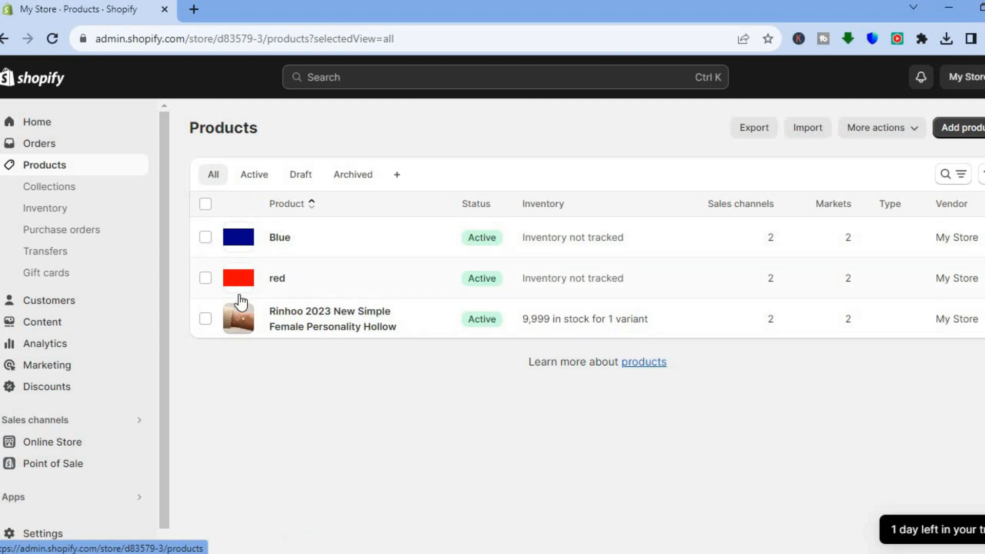
pyautogui.click(68, 193)
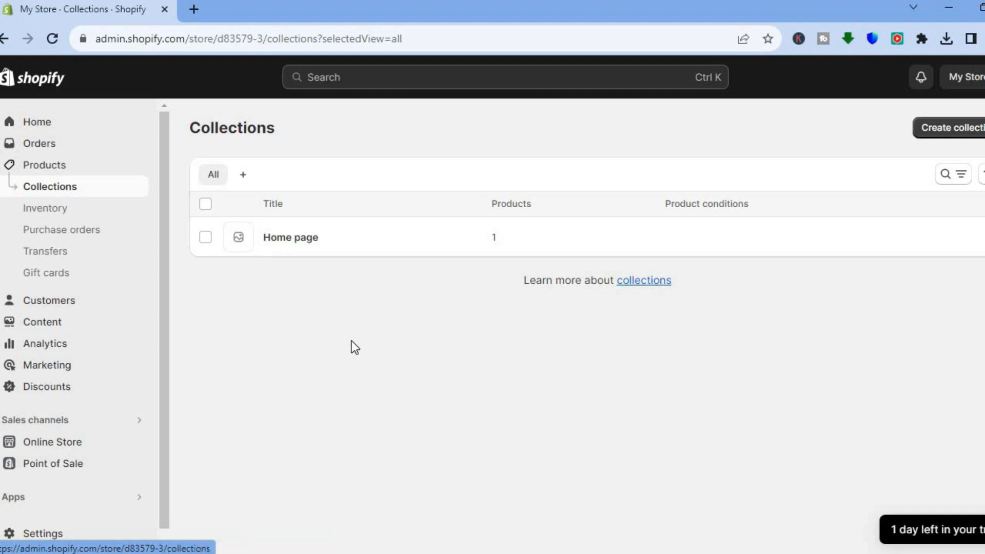
pyautogui.click(940, 133)
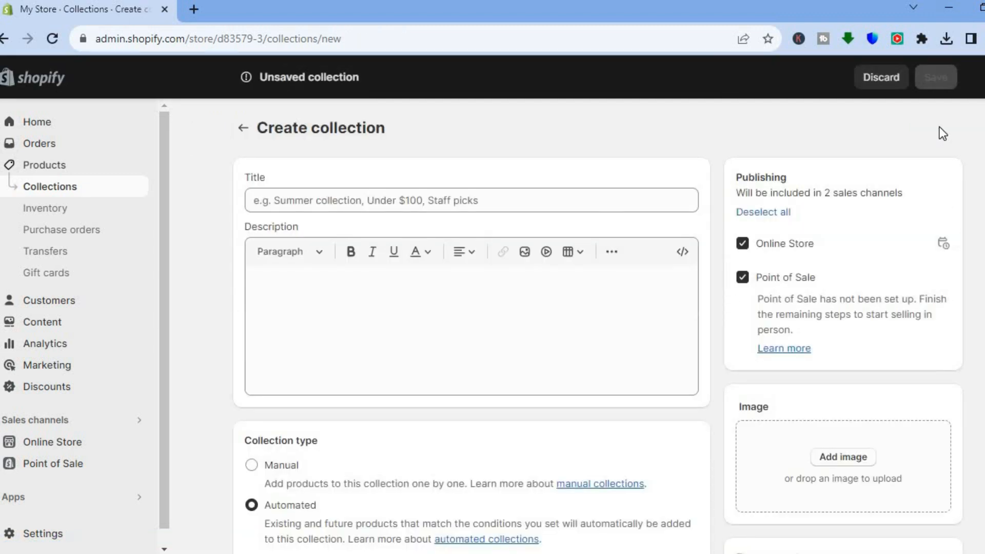
pyautogui.click(506, 198)
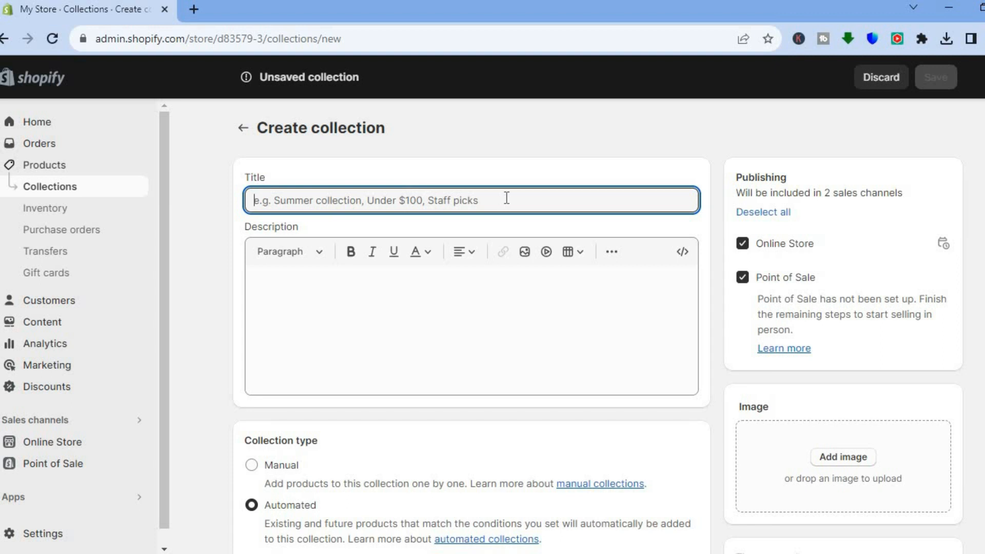
pyautogui.write('Colo')
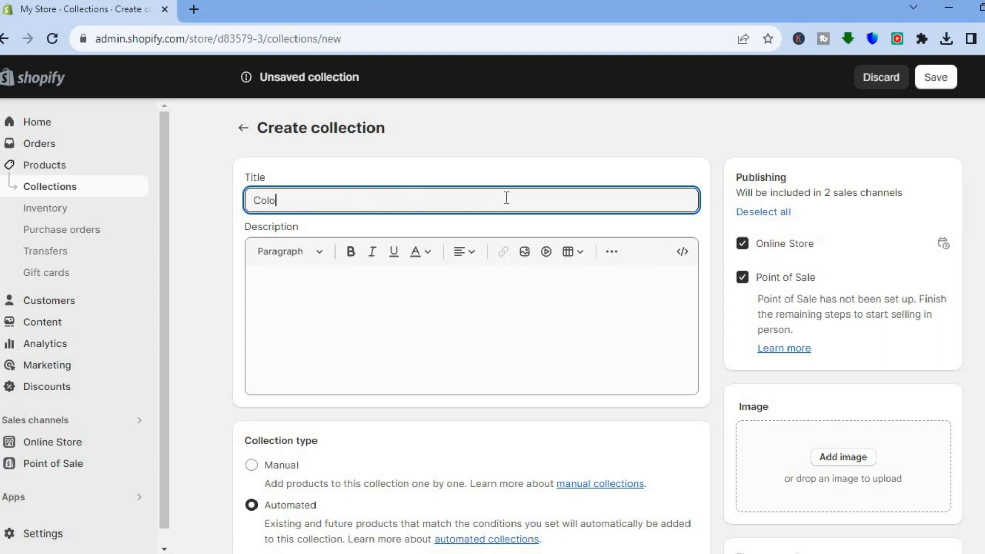
pyautogui.write('urs')
pyautogui.scroll(-4, 470, 328)
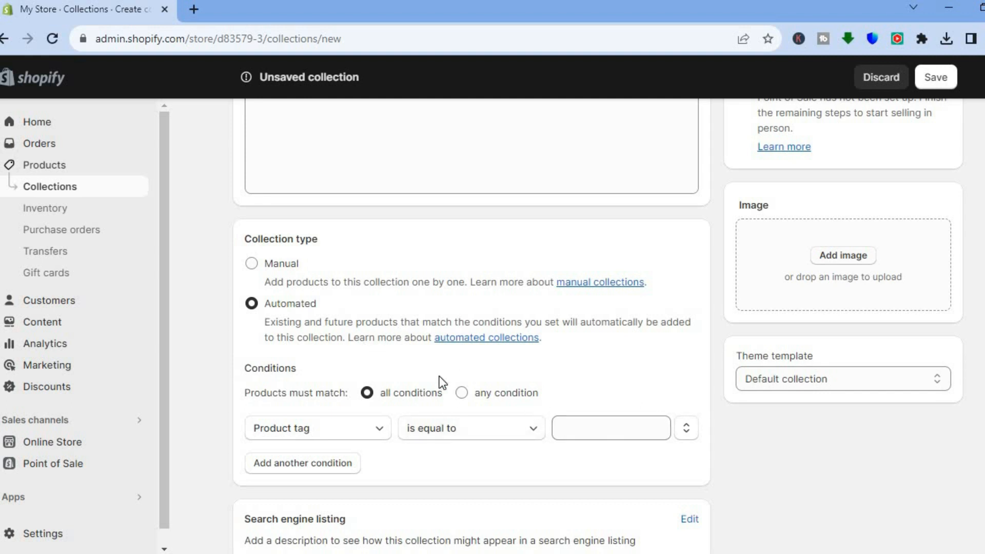
pyautogui.click(254, 264)
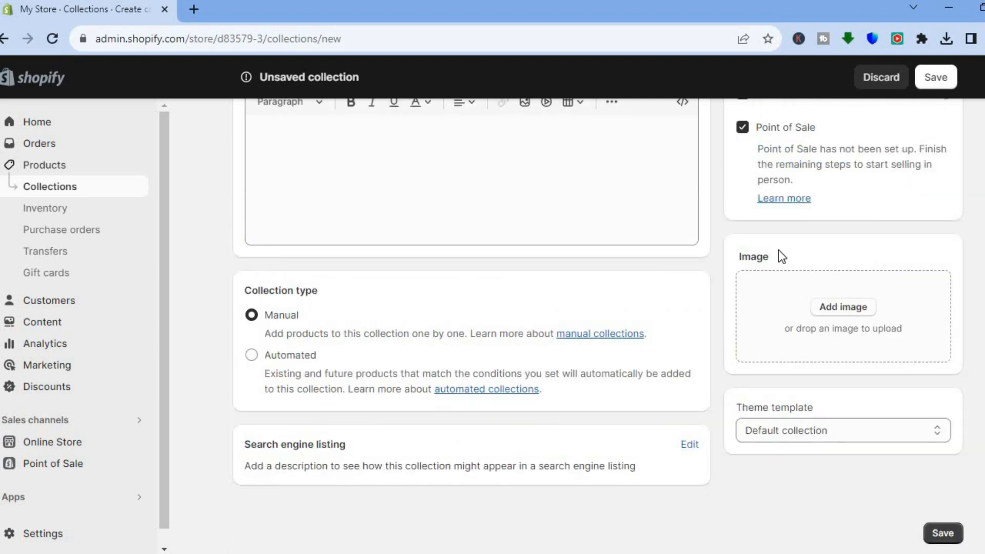
pyautogui.click(944, 85)
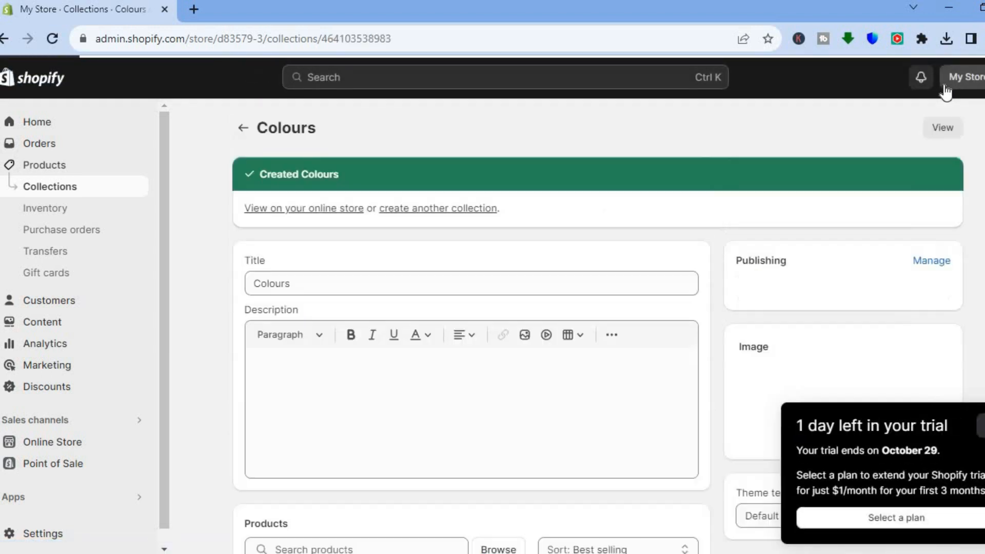
# Add the Blue and red products to the Colours collection
pyautogui.scroll(-5, 597, 328)
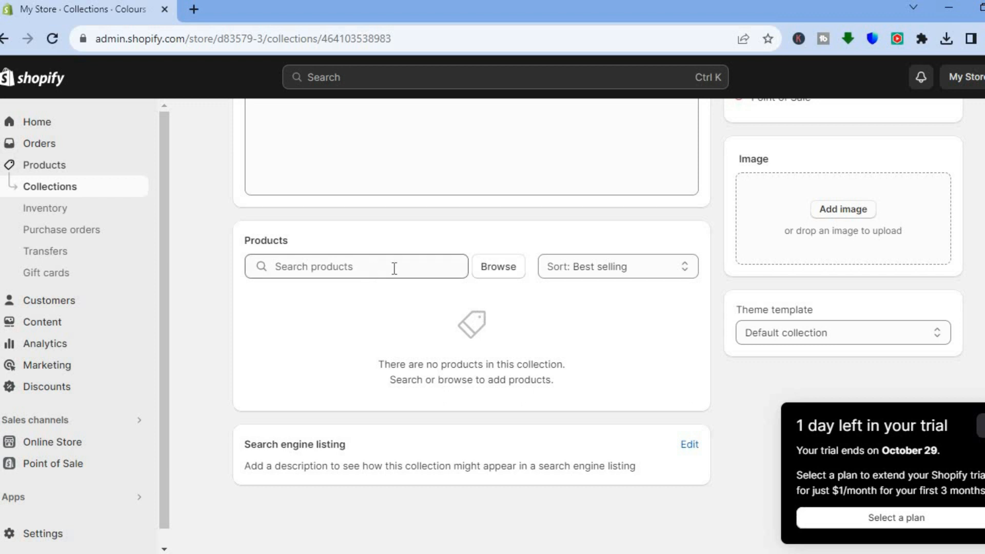
pyautogui.click(490, 271)
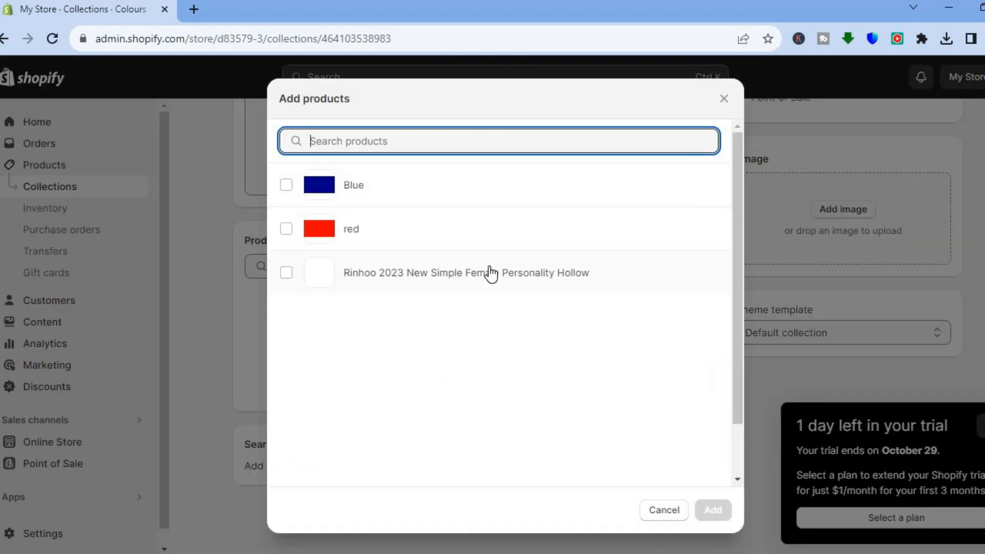
pyautogui.click(288, 185)
pyautogui.click(285, 229)
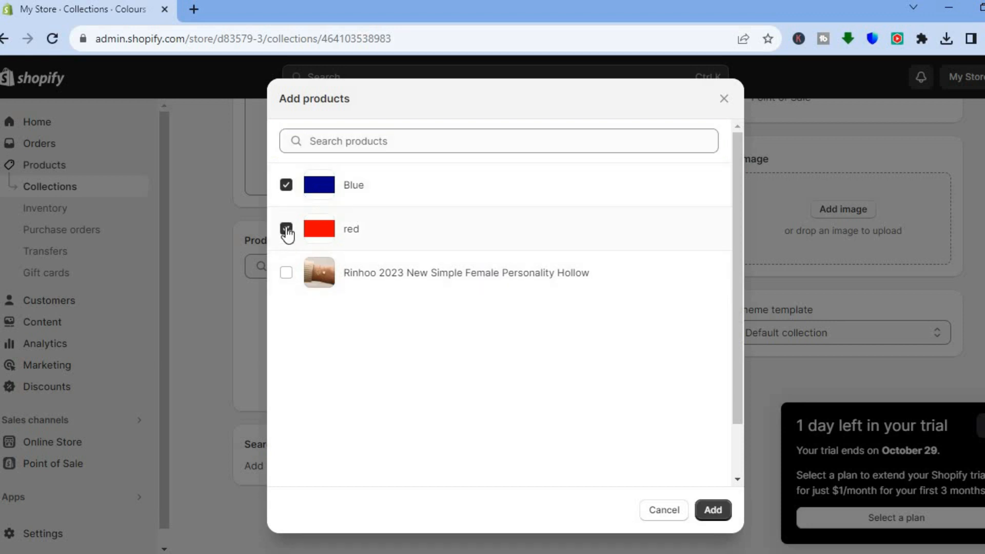
pyautogui.click(713, 510)
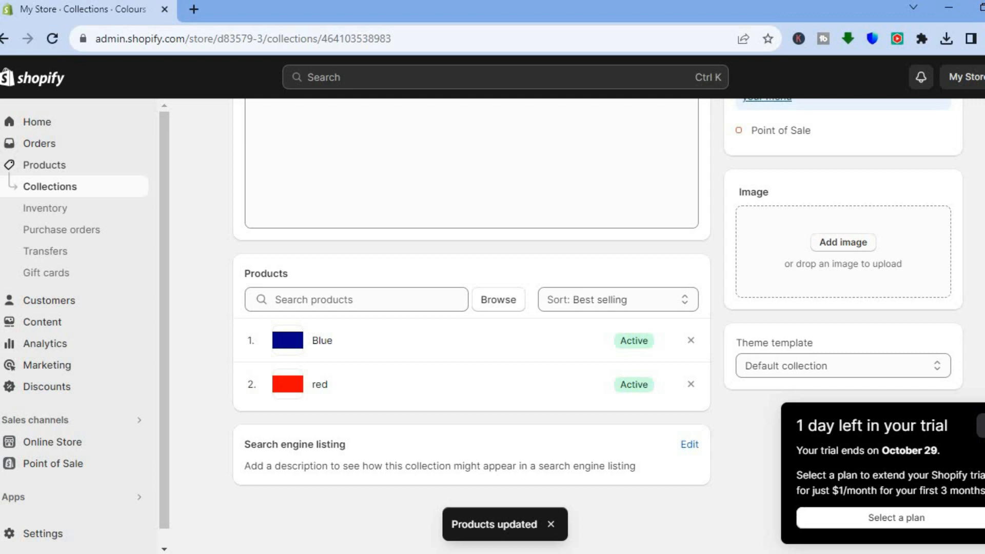
# Return to the collections list and create a second manual collection titled Test, saving it
pyautogui.scroll(1, 858, 303)
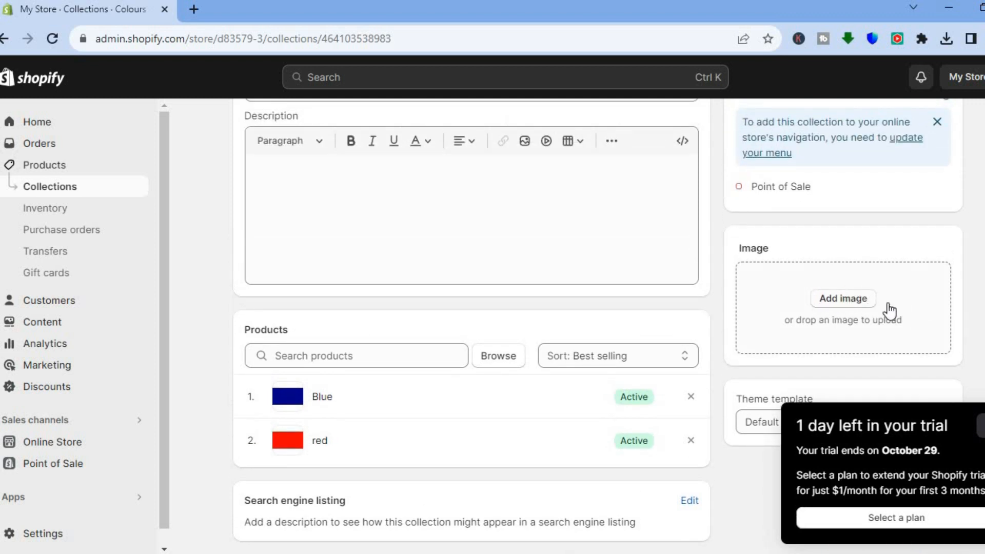
pyautogui.scroll(1, 598, 326)
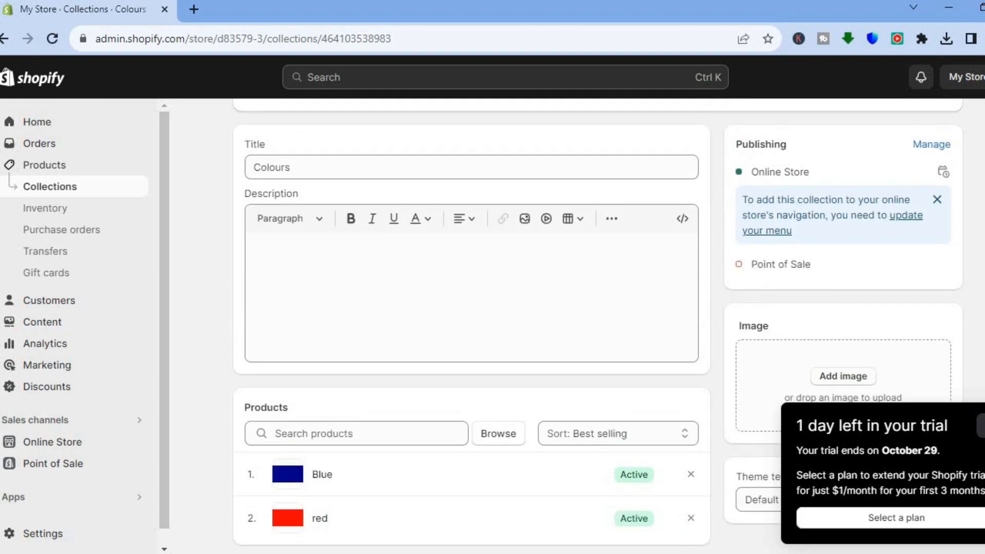
pyautogui.scroll(2, 599, 326)
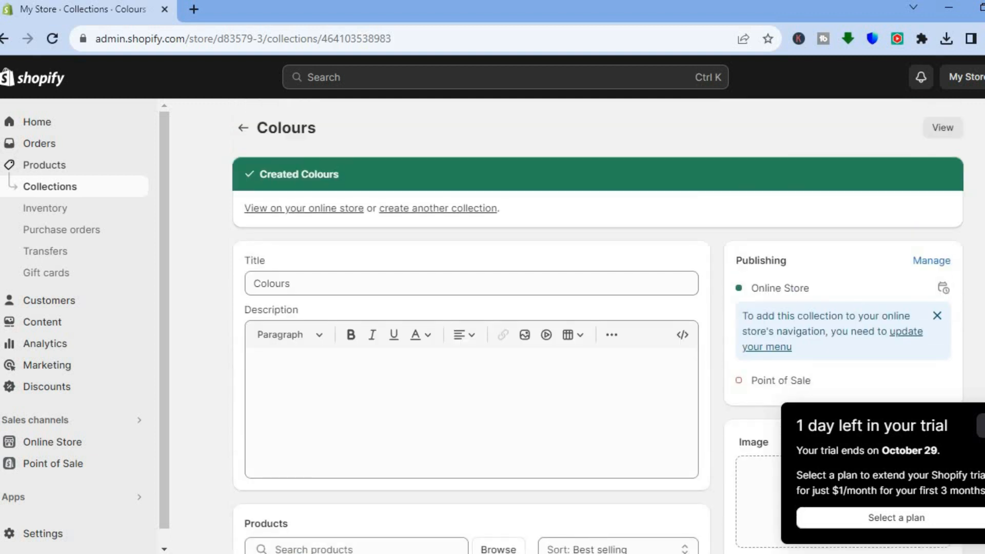
pyautogui.click(245, 129)
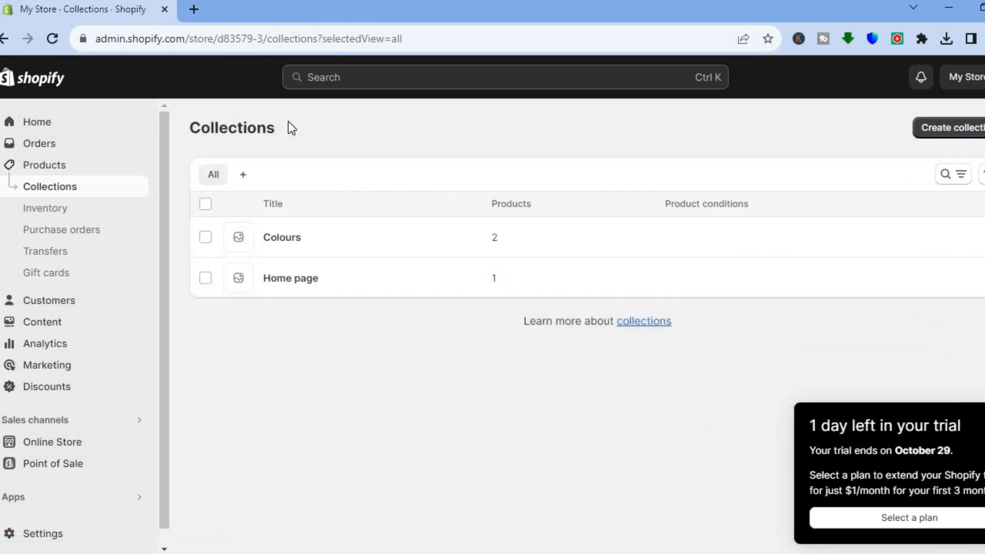
pyautogui.click(948, 128)
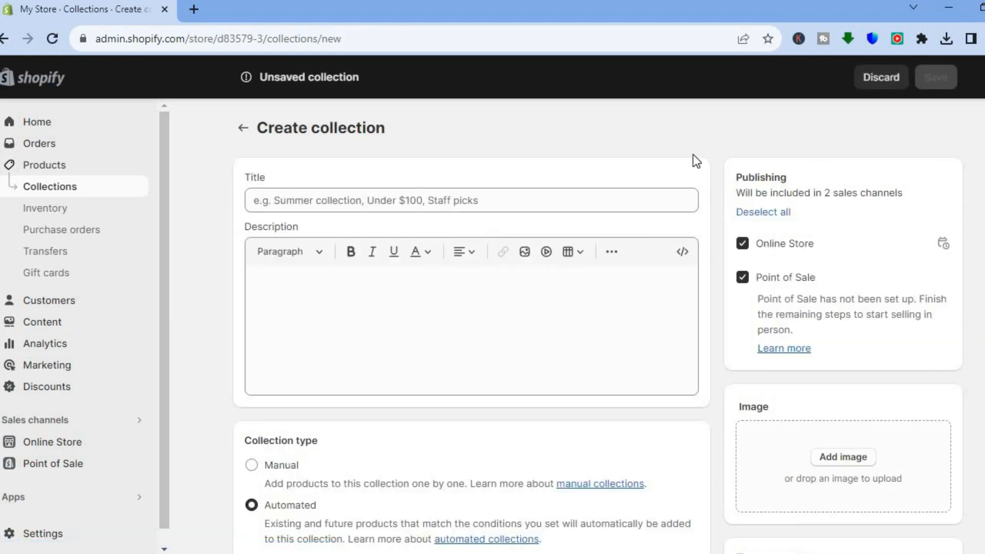
pyautogui.click(538, 205)
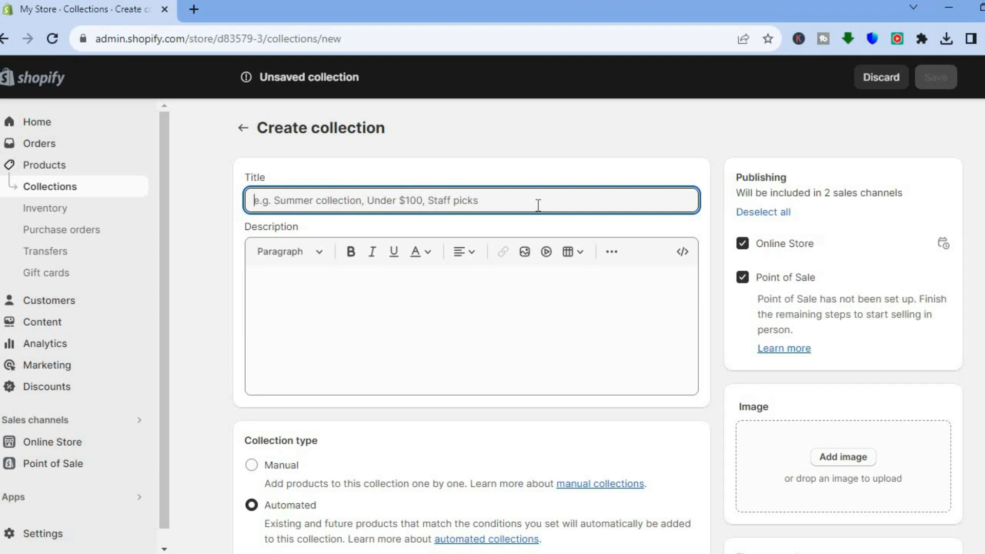
pyautogui.write('Test')
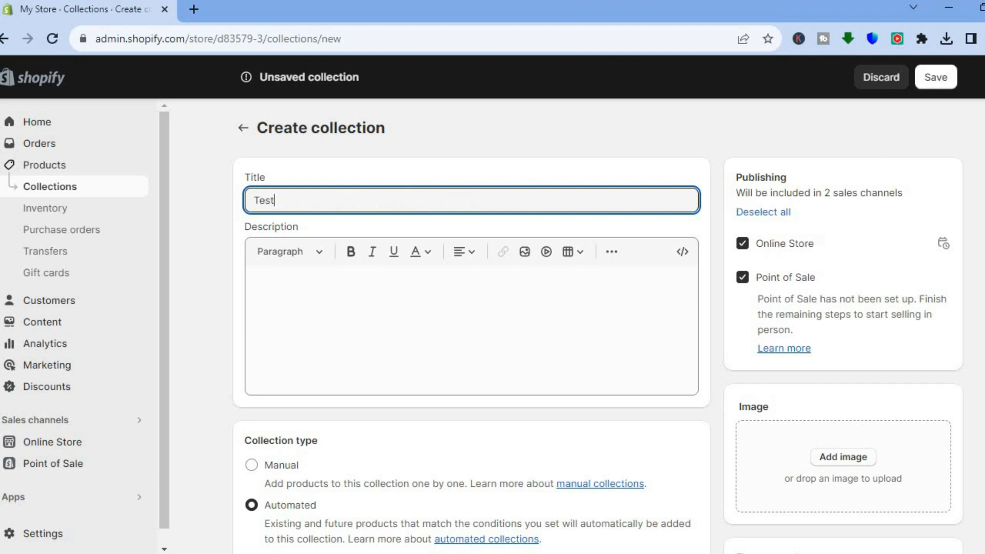
pyautogui.scroll(-2, 598, 326)
pyautogui.scroll(-2, 462, 387)
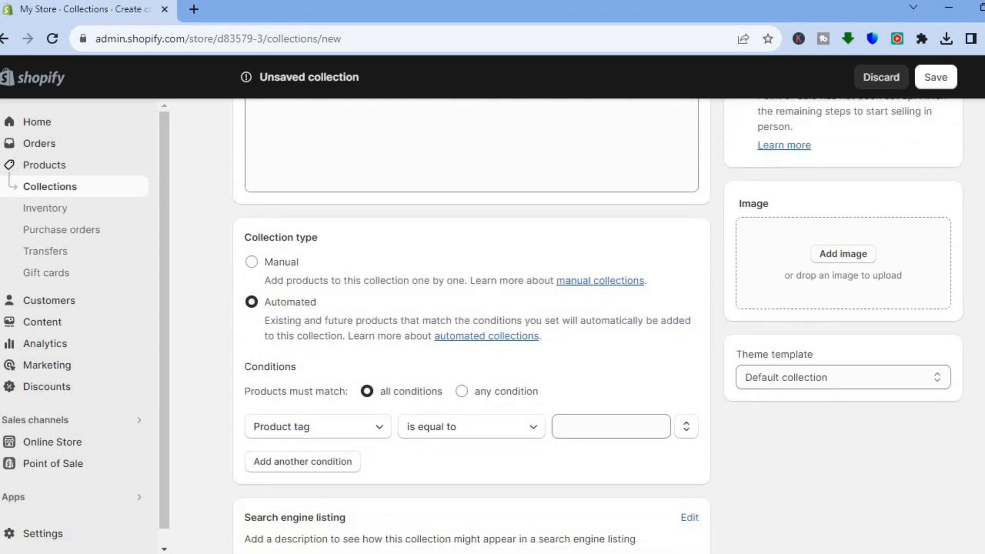
pyautogui.click(252, 258)
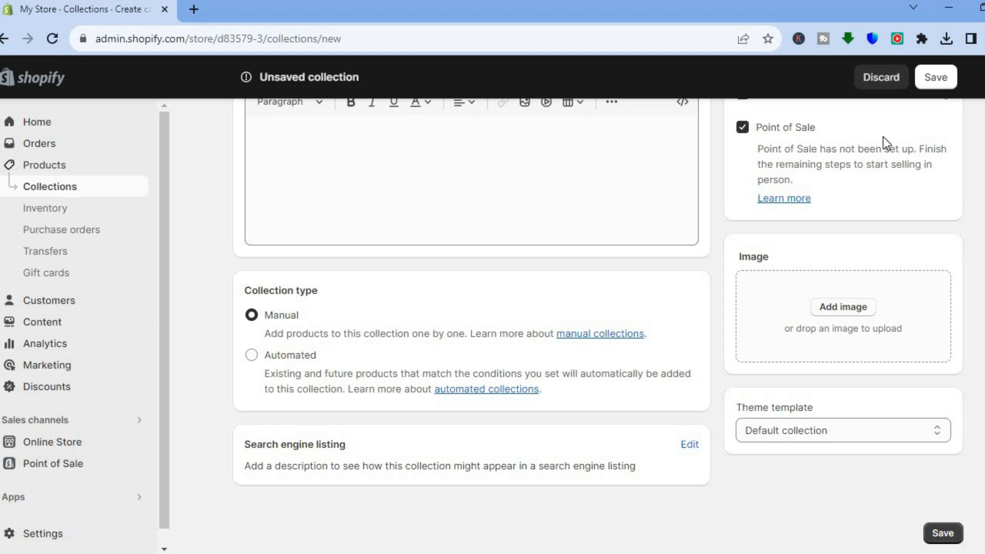
pyautogui.click(929, 80)
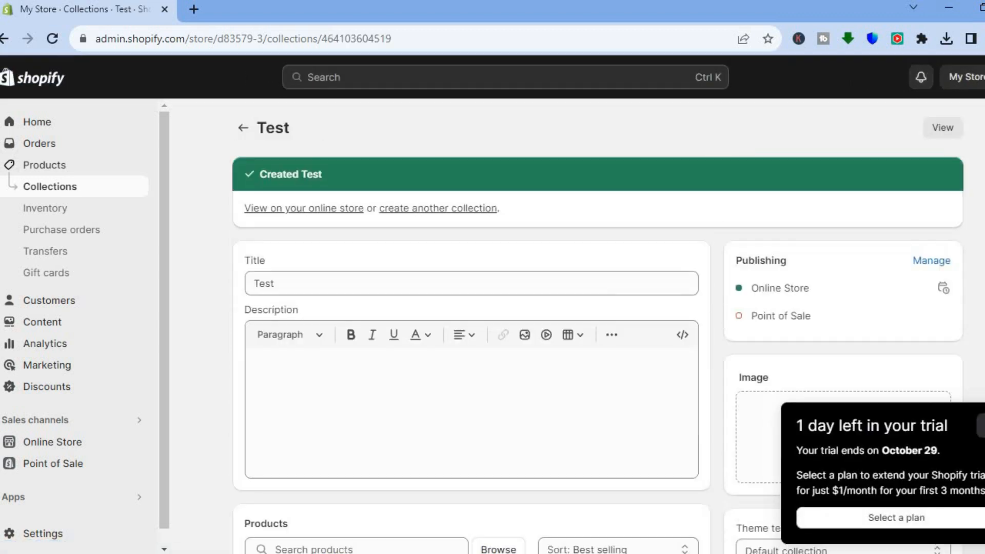
# Add the product Rinhoo 2023 New Simple Female Personality Hollow to the Test collection
pyautogui.scroll(-5, 546, 435)
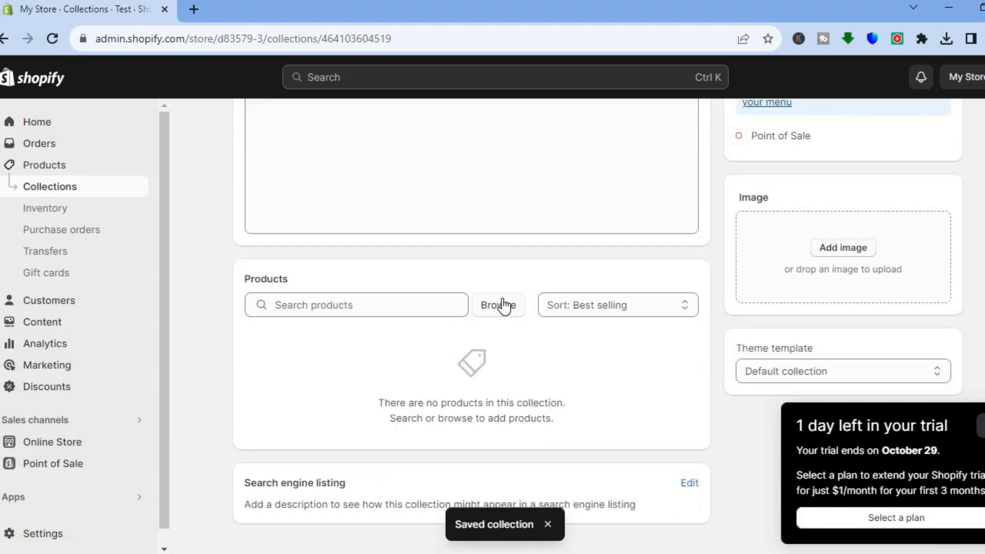
pyautogui.click(503, 306)
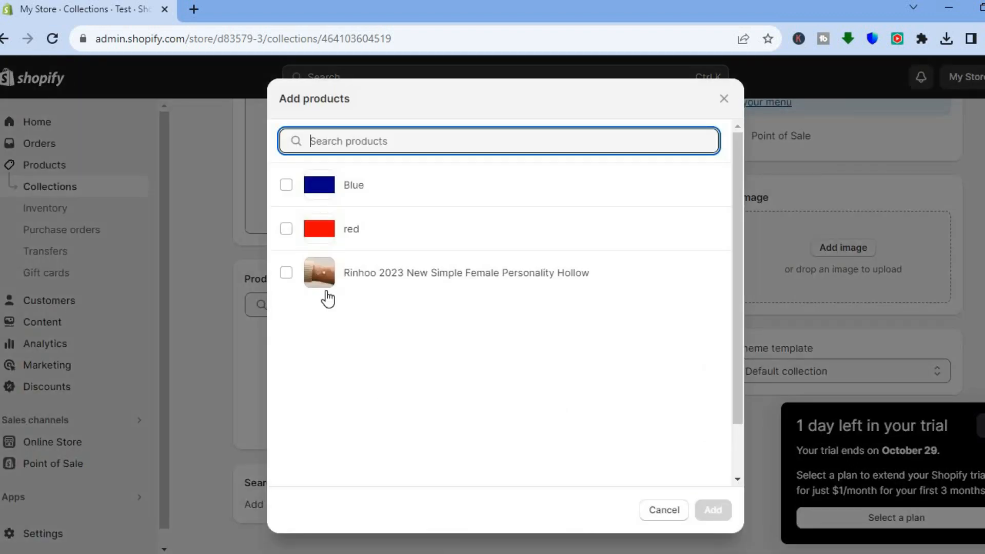
pyautogui.click(290, 272)
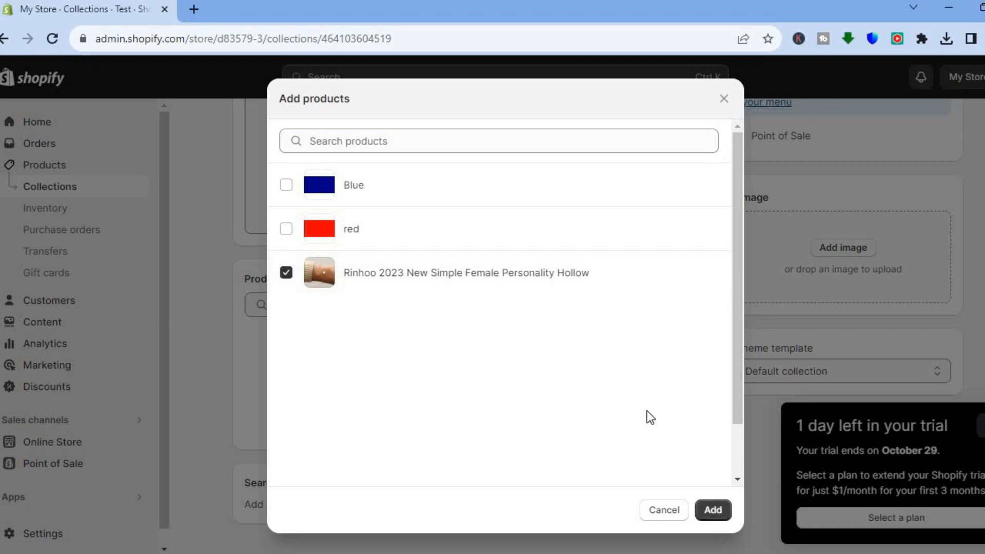
pyautogui.click(720, 511)
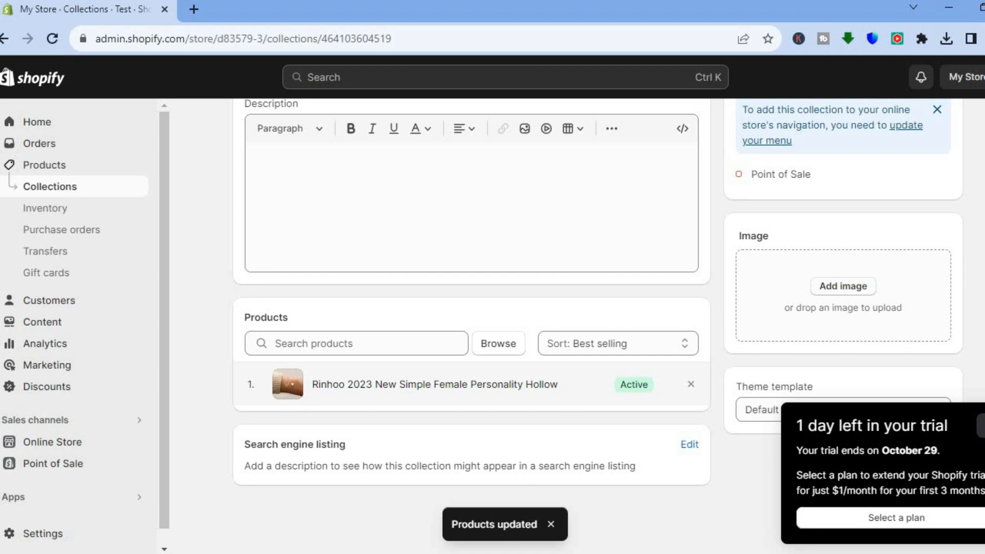
# Leave the Test collection and open the Main menu for editing in the online store's navigation
pyautogui.scroll(4, 471, 287)
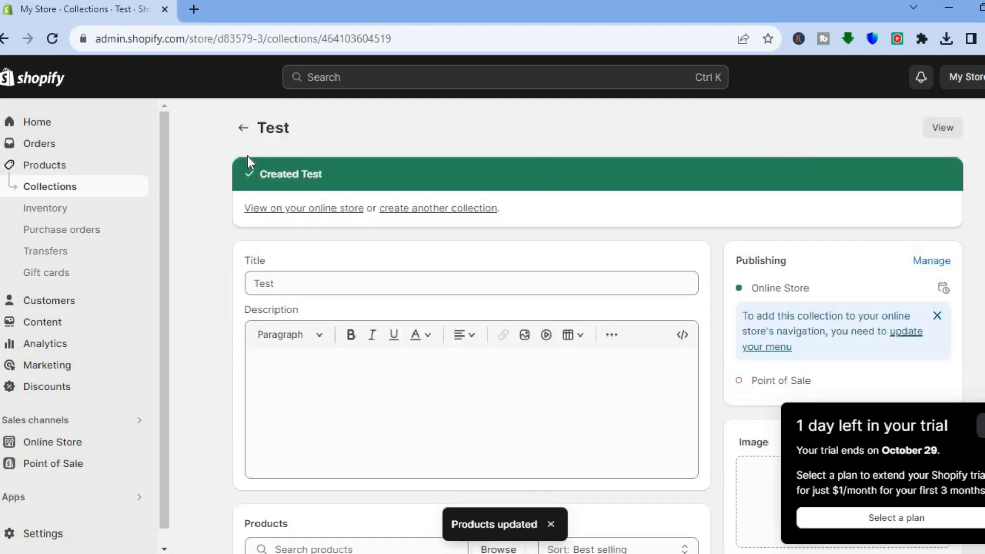
pyautogui.click(243, 128)
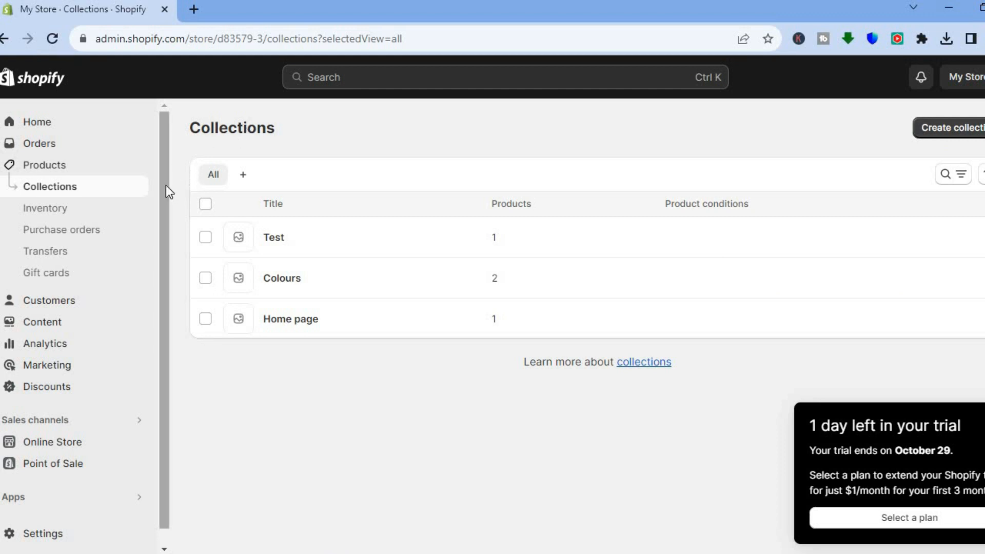
pyautogui.scroll(-1, 159, 242)
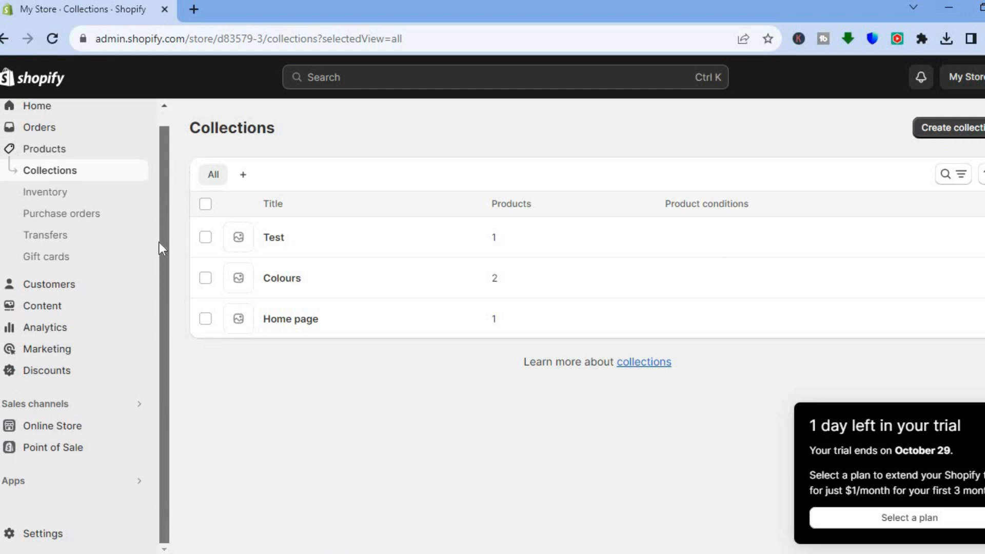
pyautogui.click(76, 430)
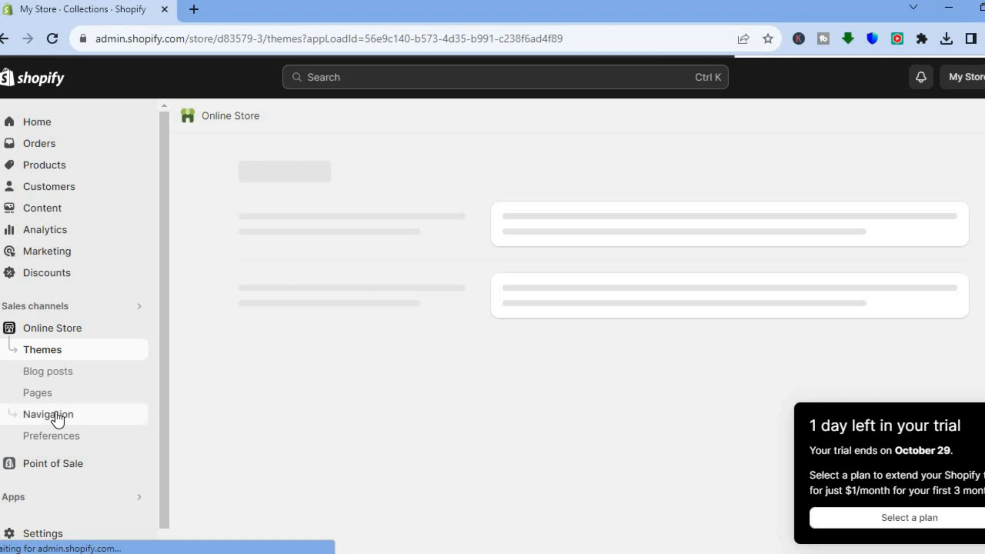
pyautogui.click(58, 418)
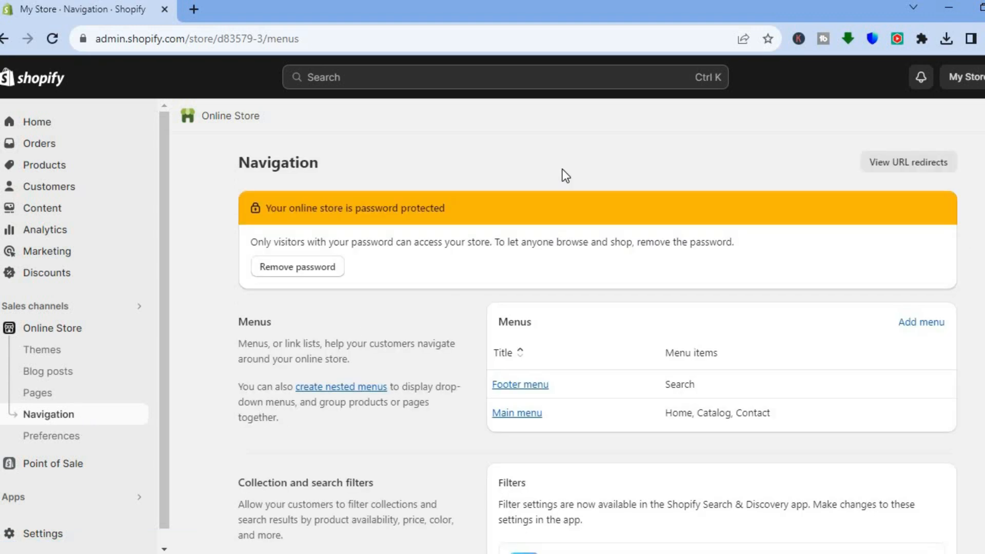
pyautogui.click(515, 416)
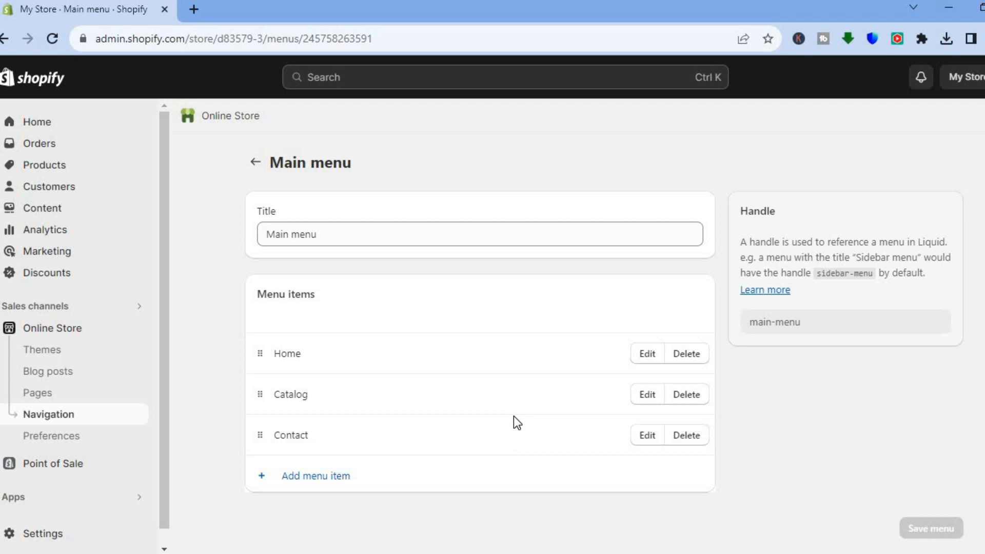
# Add a menu item named Colours to the Main menu, linked to the Colours collection
pyautogui.click(330, 476)
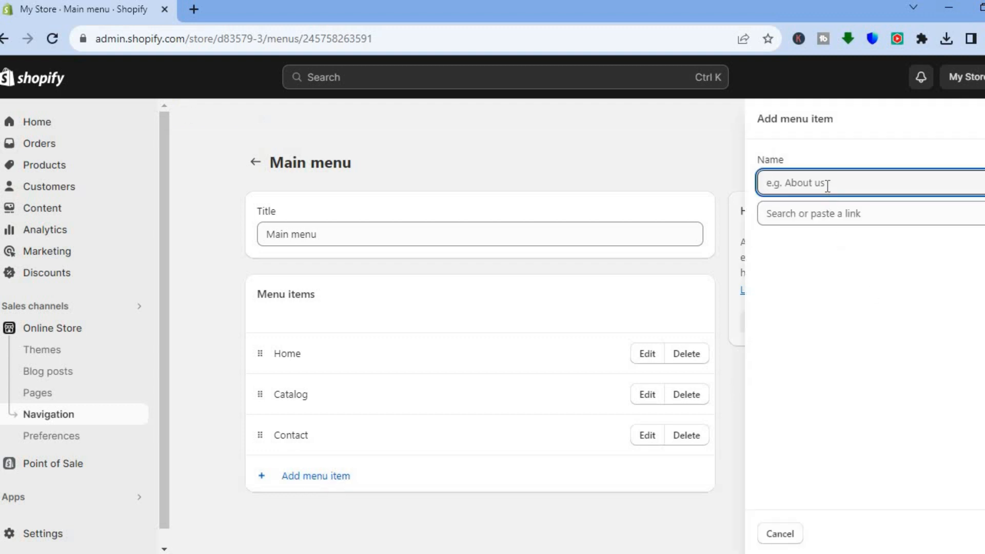
pyautogui.write('Colours')
pyautogui.click(814, 218)
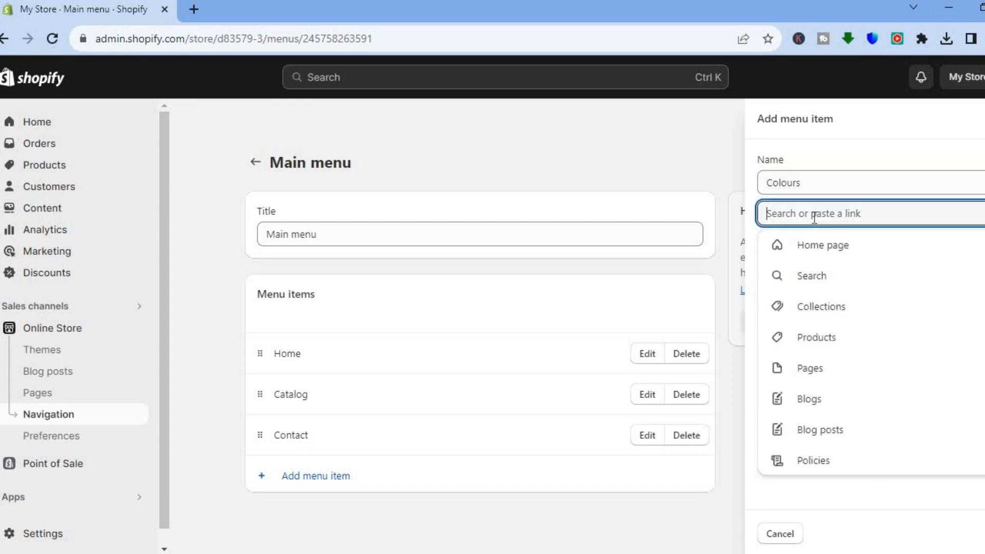
pyautogui.click(832, 305)
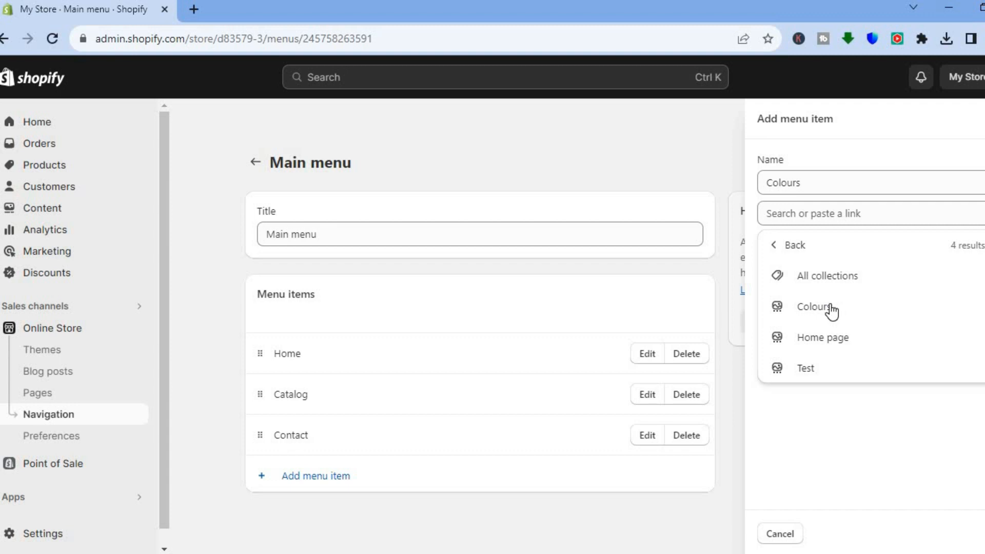
pyautogui.click(814, 306)
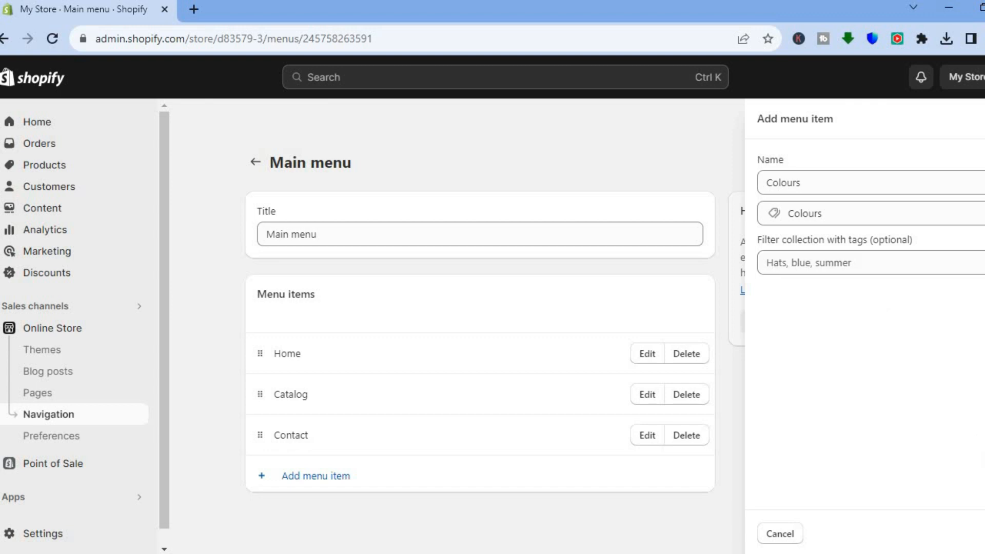
pyautogui.click(972, 534)
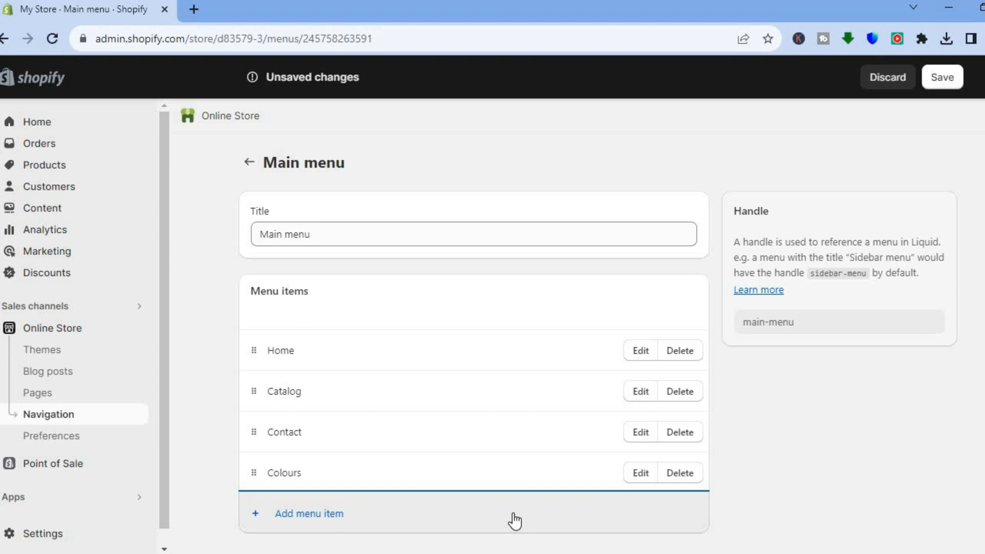
# Add a menu item named Test to the Main menu, linked to the Test collection
pyautogui.click(301, 515)
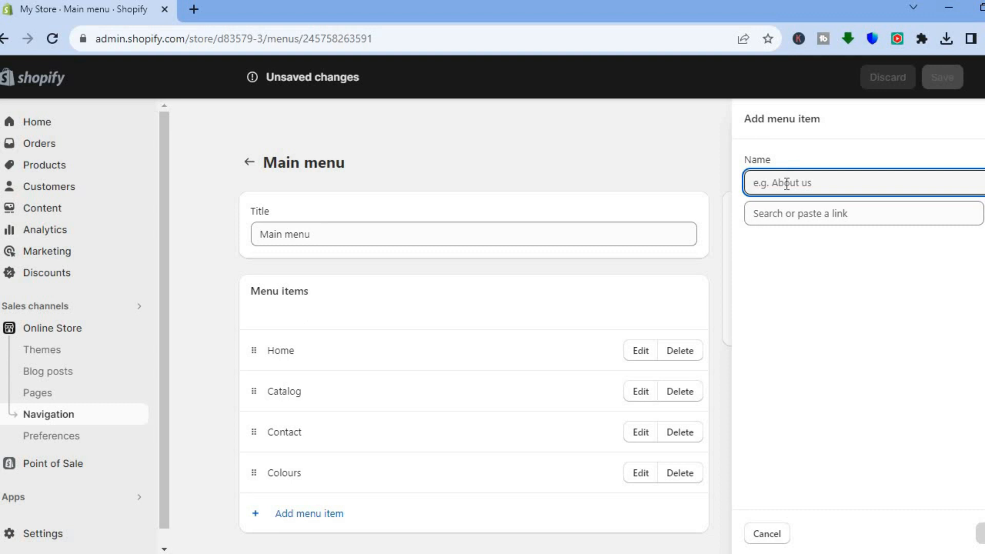
pyautogui.write('Test')
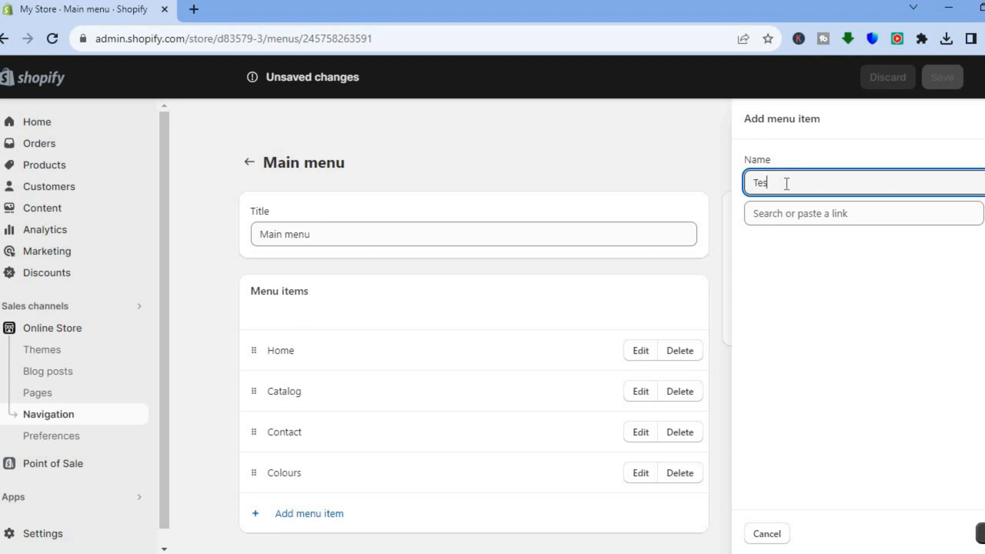
pyautogui.click(815, 213)
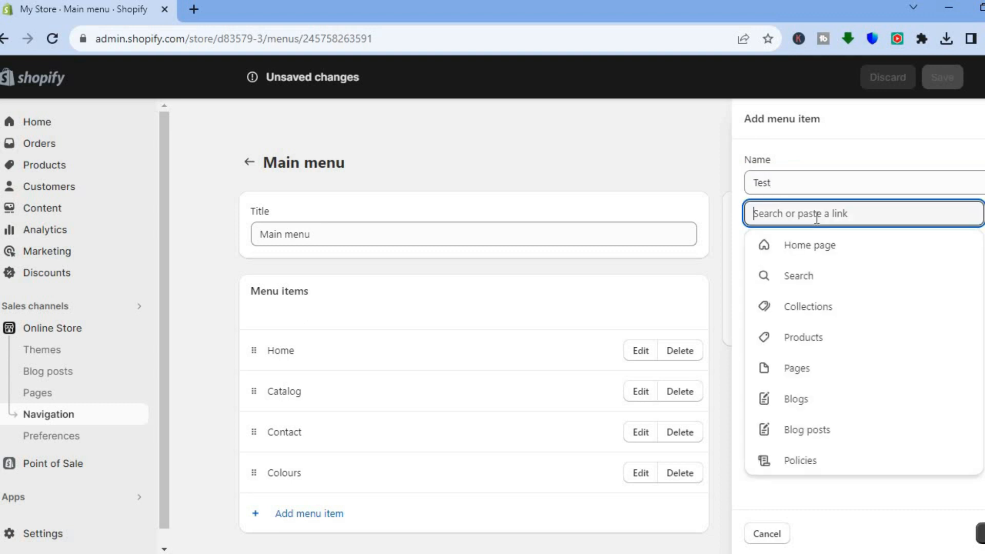
pyautogui.click(844, 307)
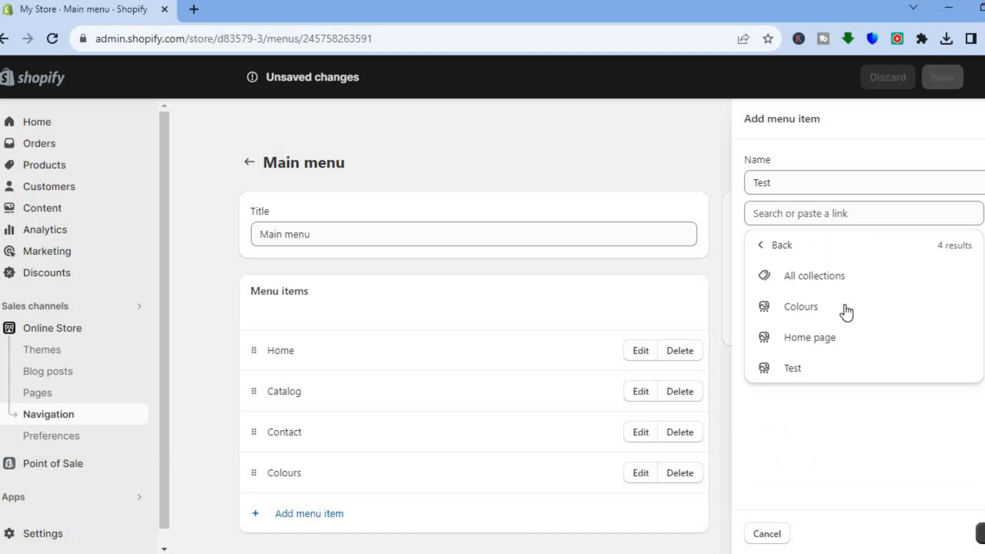
pyautogui.click(793, 368)
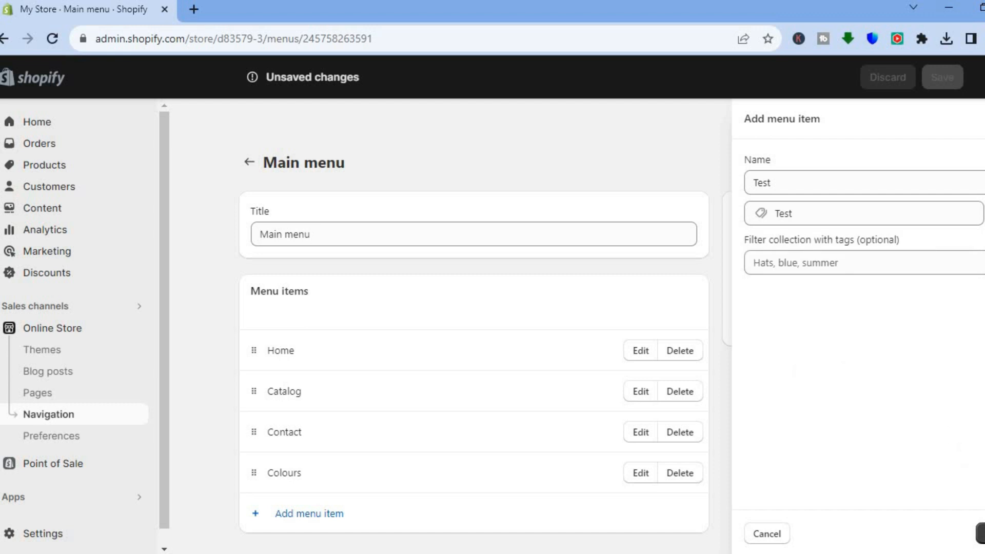
pyautogui.click(979, 533)
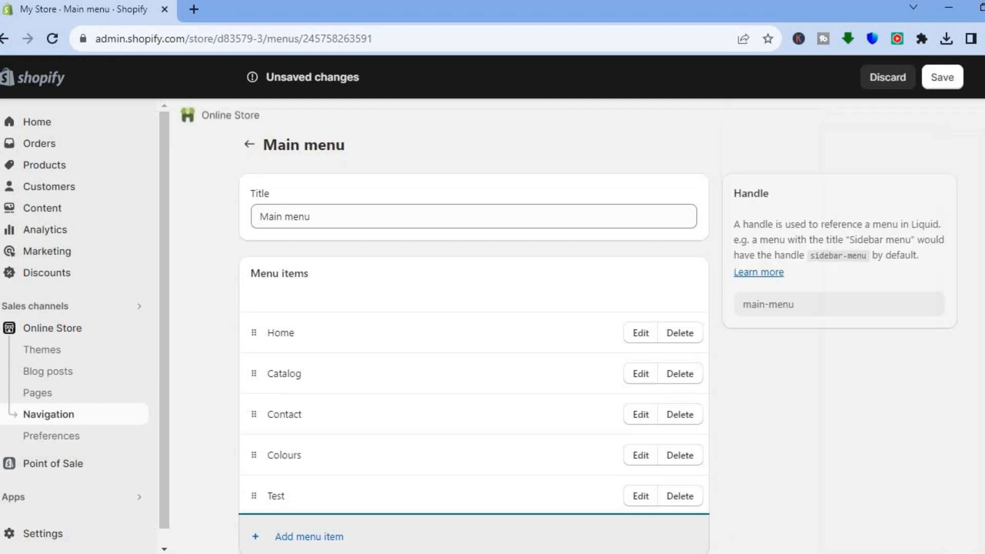
# Reorder the menu items so Colours and Test come directly after Home, ahead of Catalog and Contact
pyautogui.scroll(-1, 597, 345)
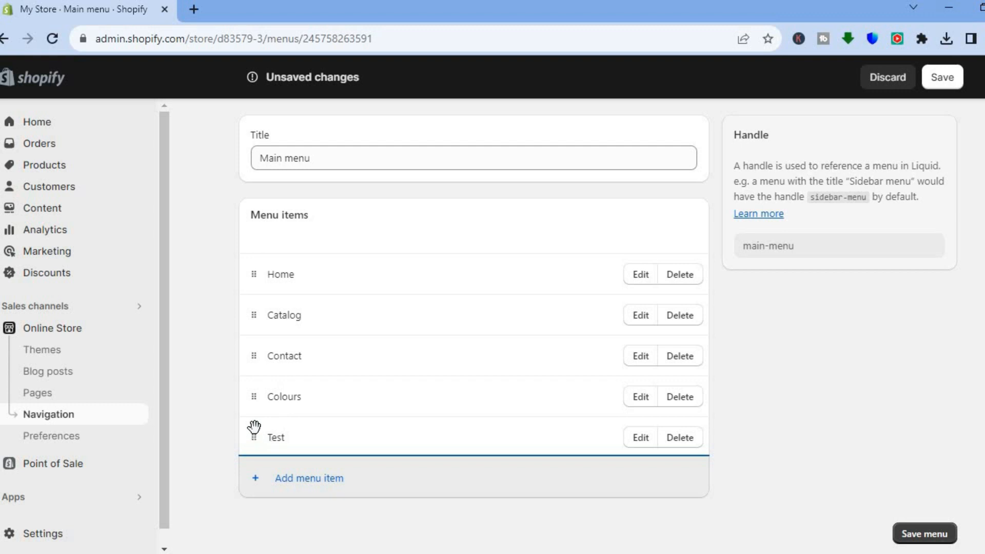
pyautogui.moveTo(253, 397); pyautogui.dragTo(264, 345)
pyautogui.moveTo(253, 477); pyautogui.dragTo(252, 402)
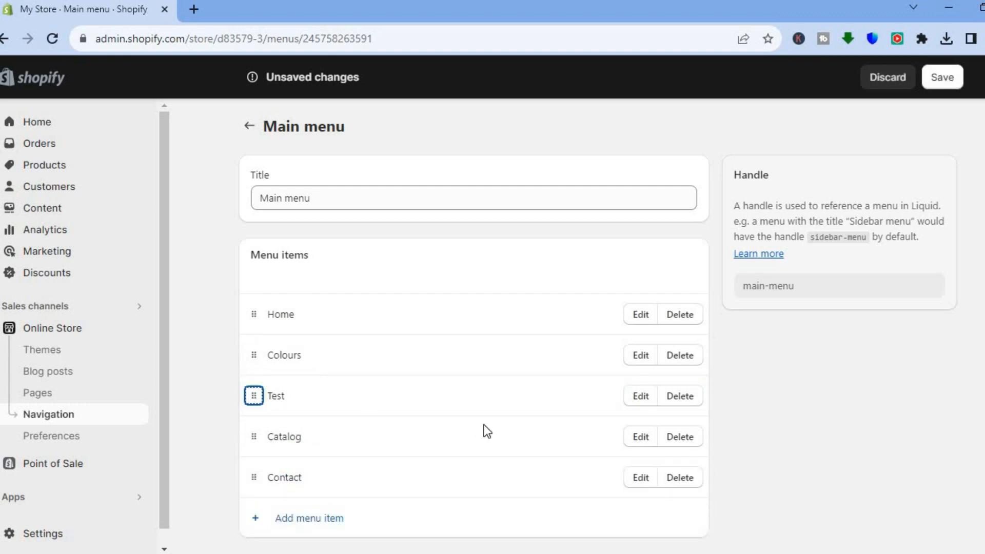
# Remove the Catalog item from the Main menu and save the menu
pyautogui.click(686, 442)
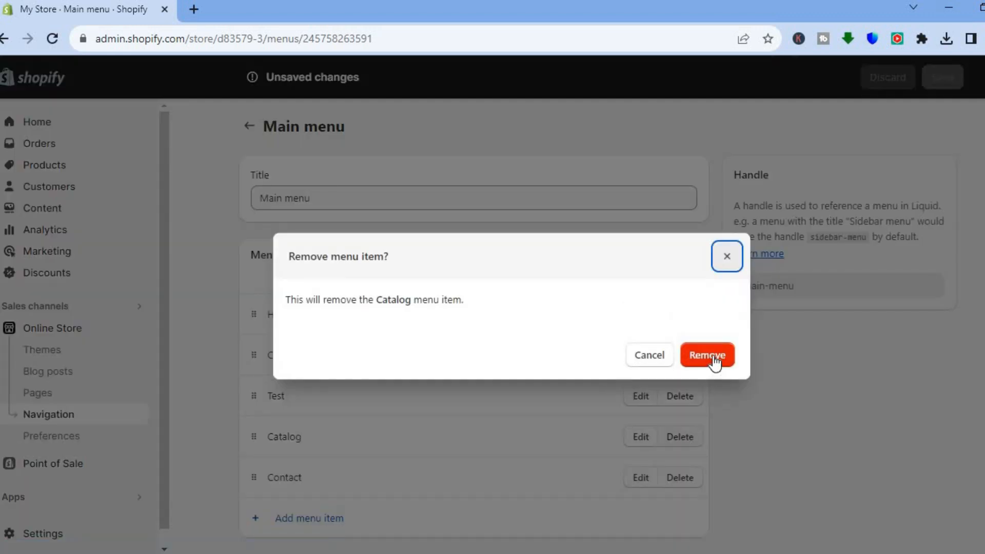
pyautogui.click(708, 356)
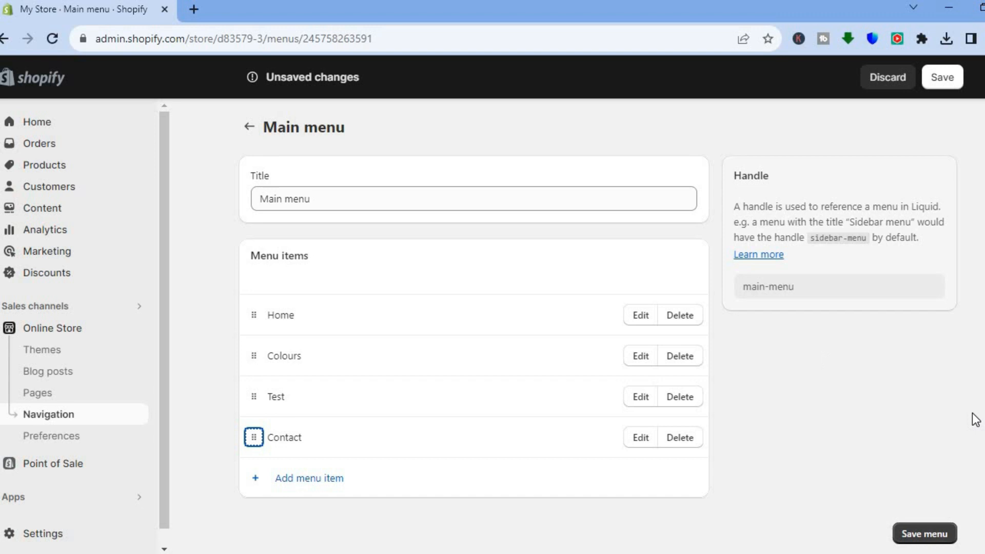
pyautogui.click(910, 537)
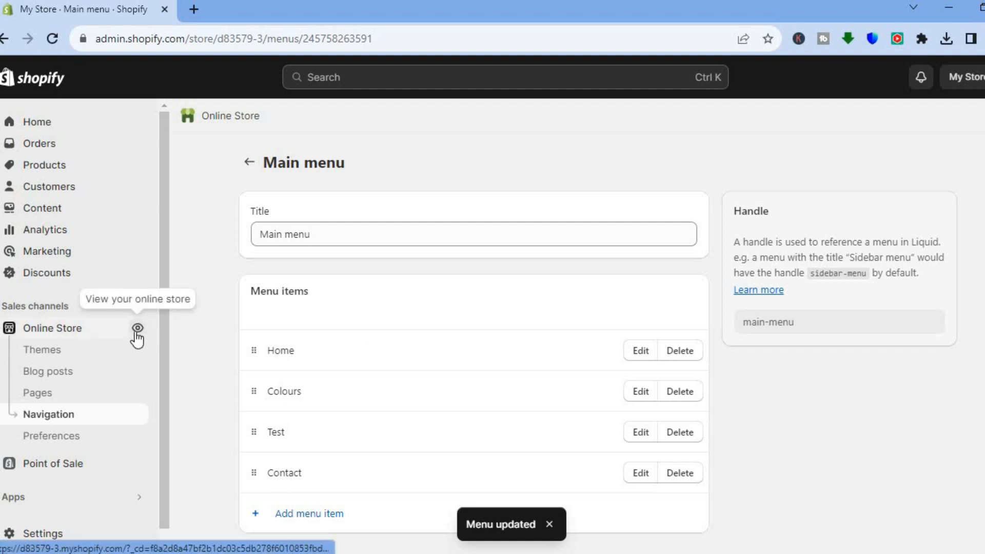
# View the live online store and visit the Colours and Test collection pages from its header menu
pyautogui.click(137, 329)
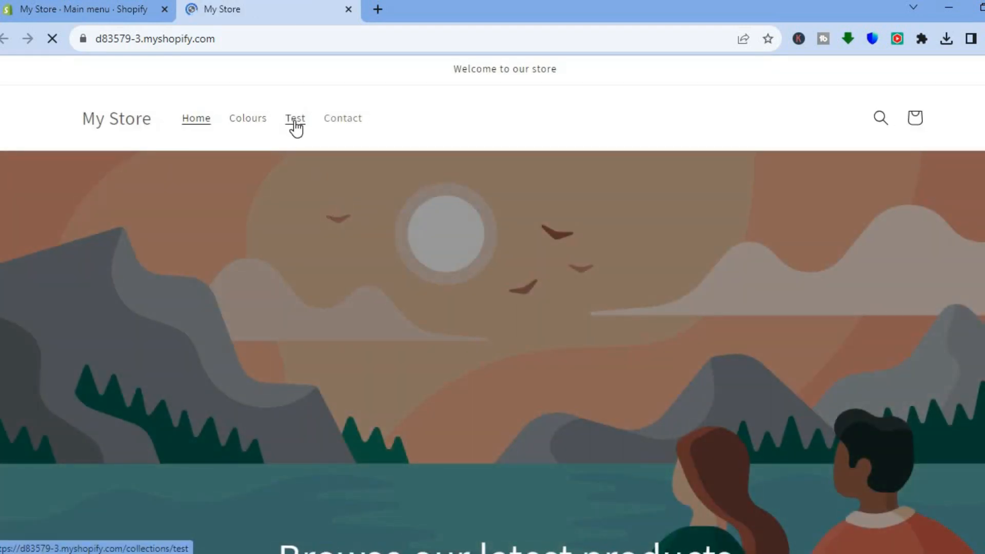
pyautogui.click(246, 124)
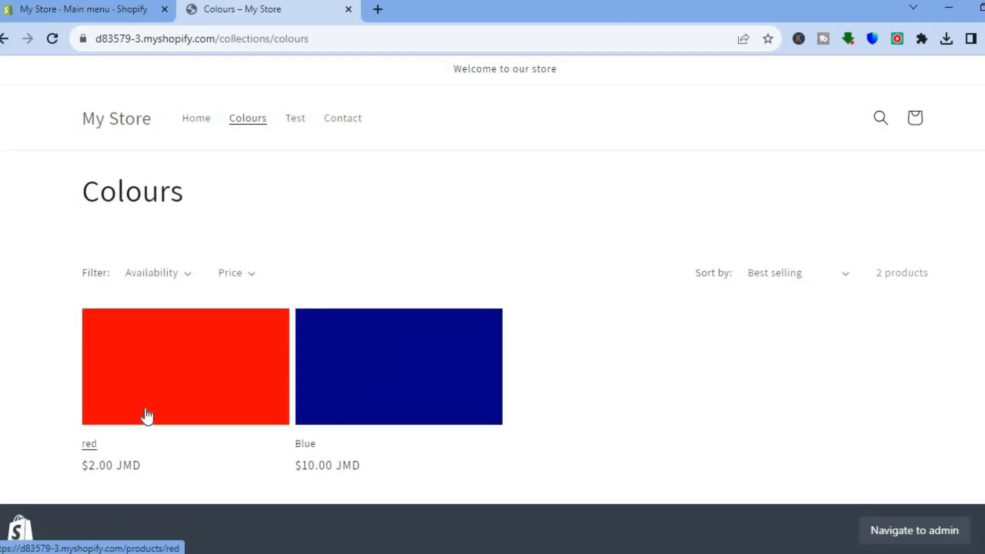
pyautogui.click(293, 120)
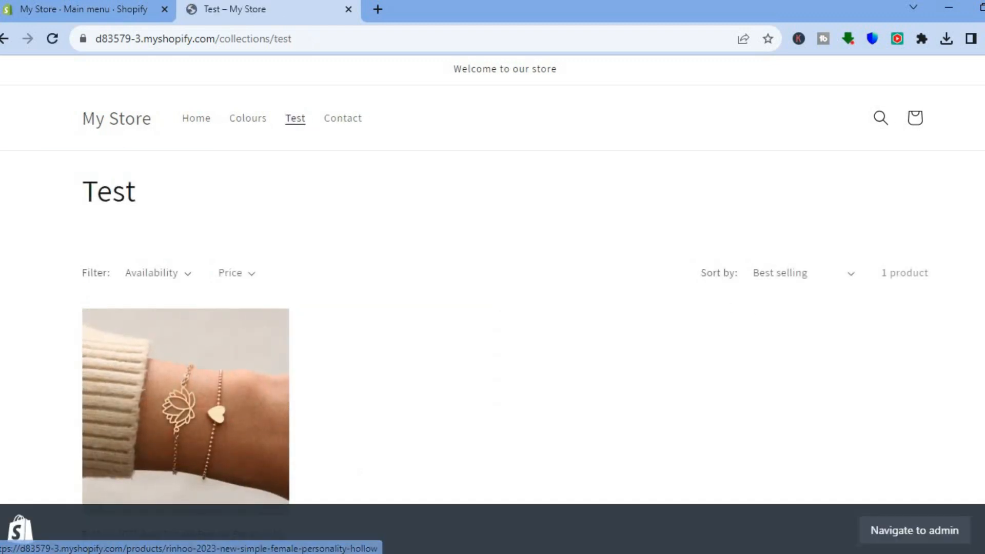
# Look through the Test collection page and open the product Rinhoo 2023 New Simple Female Personality Hollow
pyautogui.scroll(-5, 185, 405)
pyautogui.scroll(5, 185, 405)
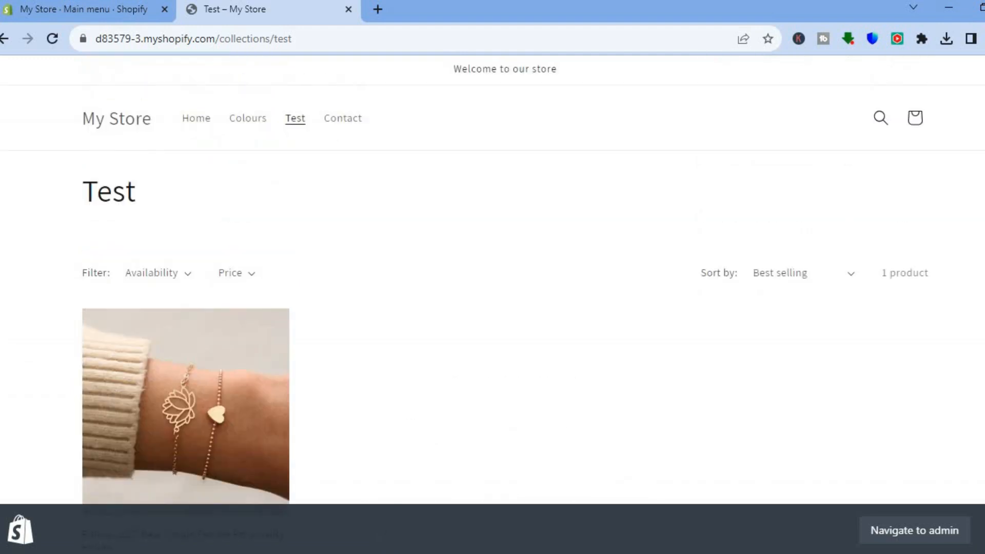
pyautogui.scroll(-5, 462, 306)
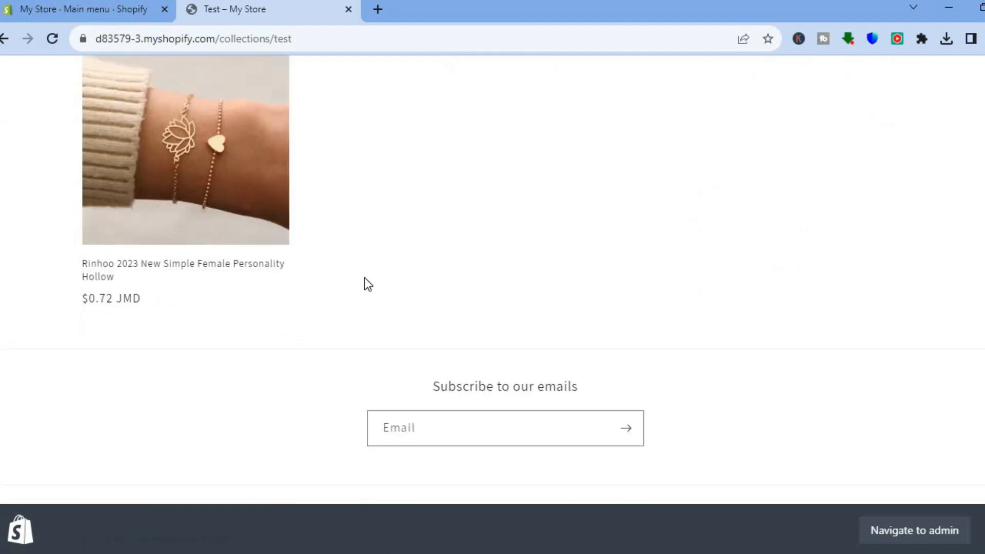
pyautogui.click(147, 210)
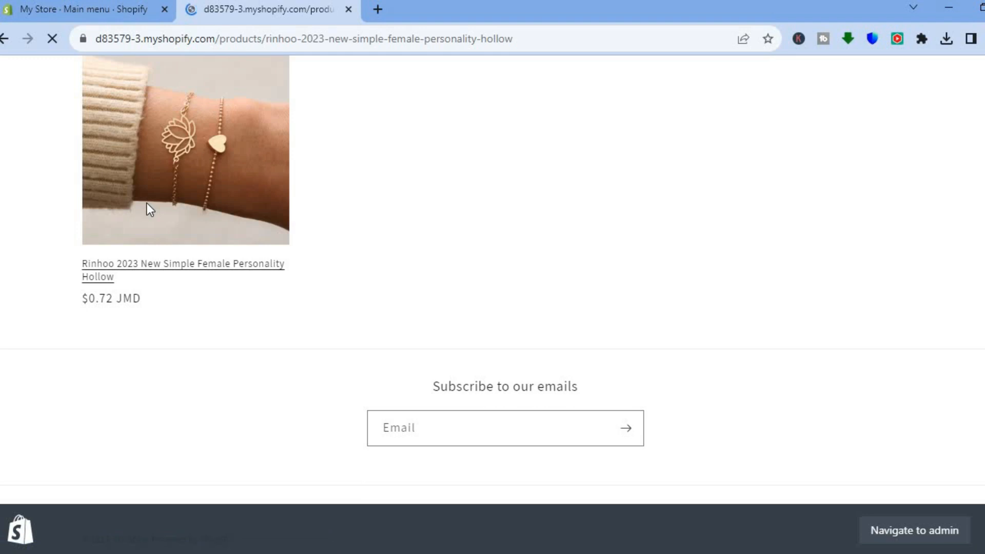